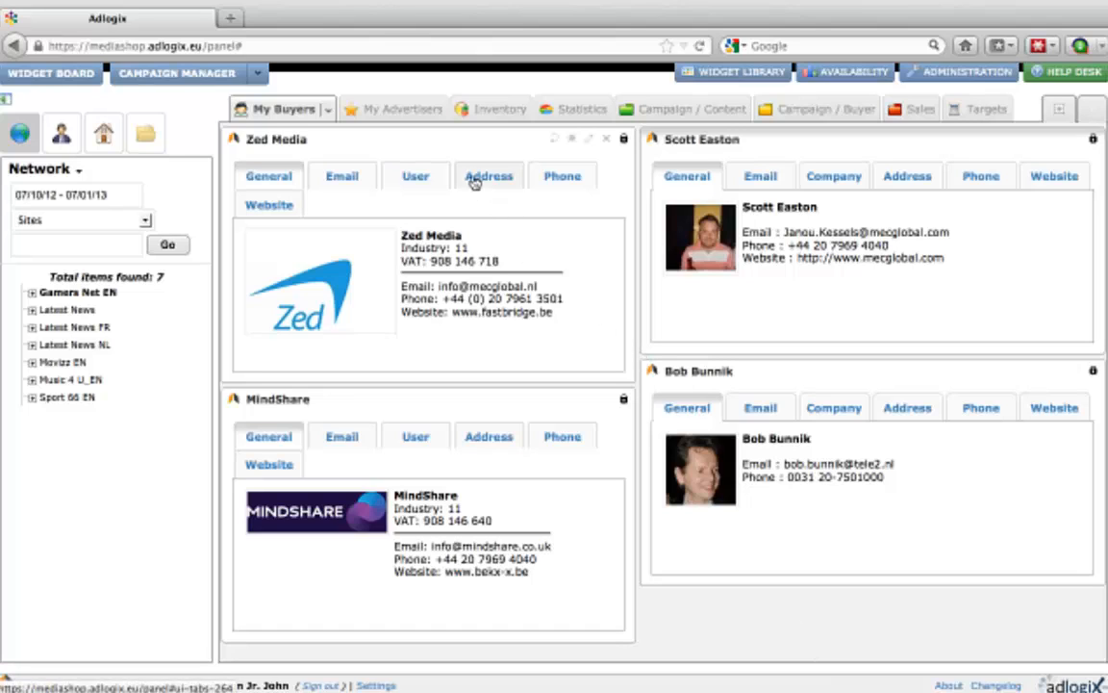
Open the inventory widgets and examine the general capacity chart of the Gamers Net EN site
click(482, 112)
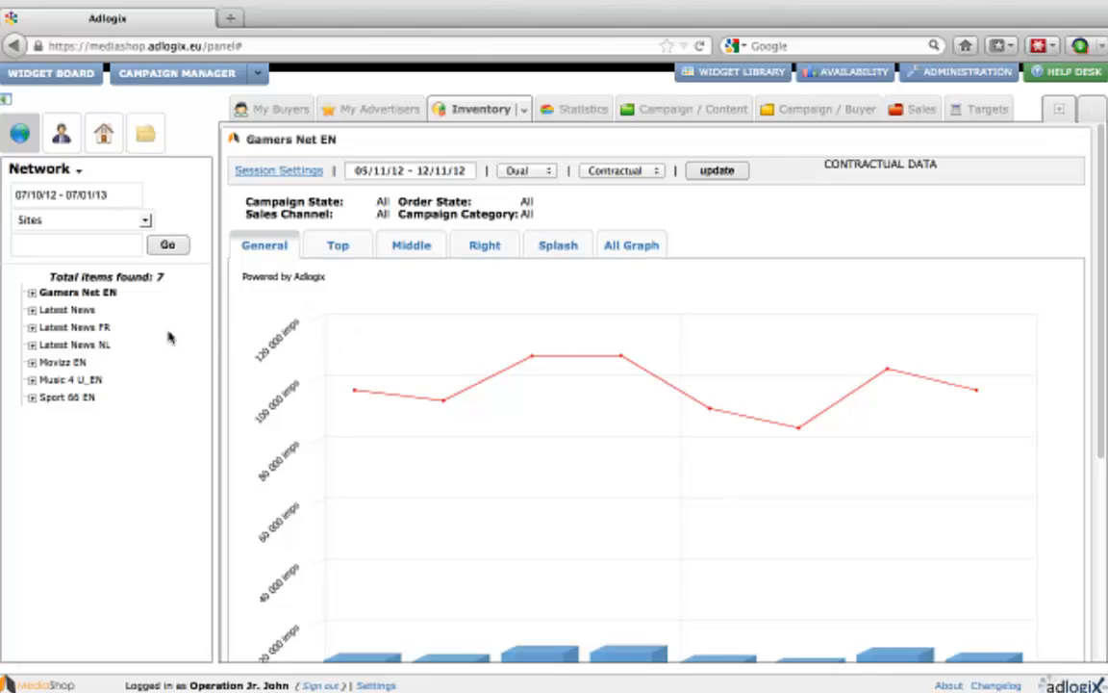
click(45, 221)
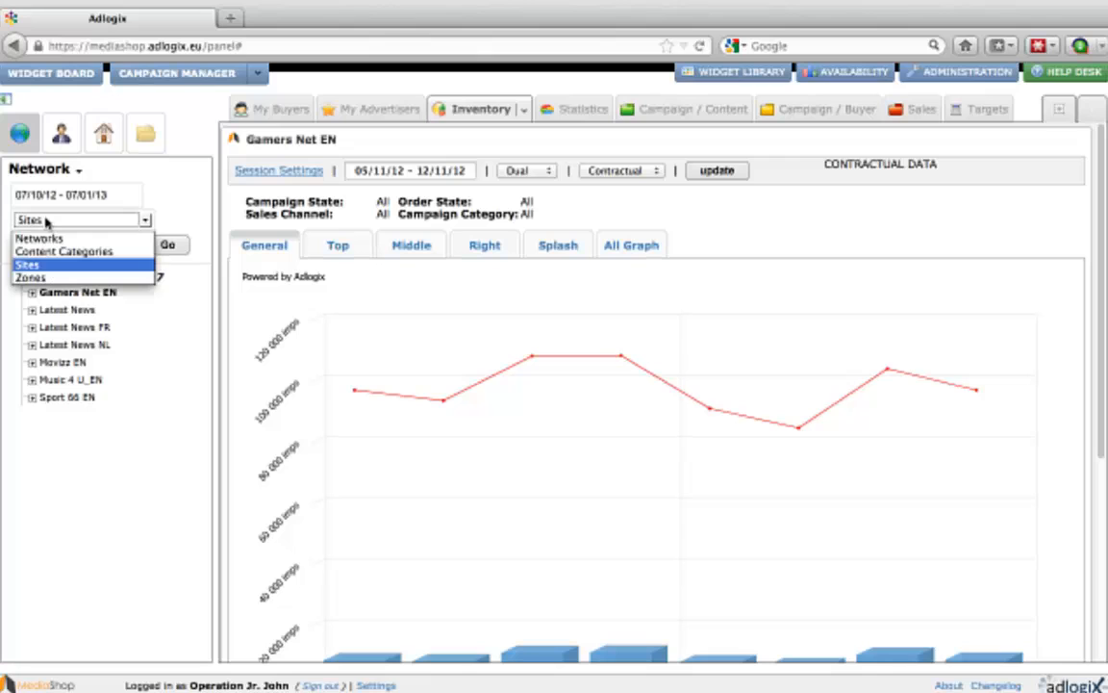
click(45, 221)
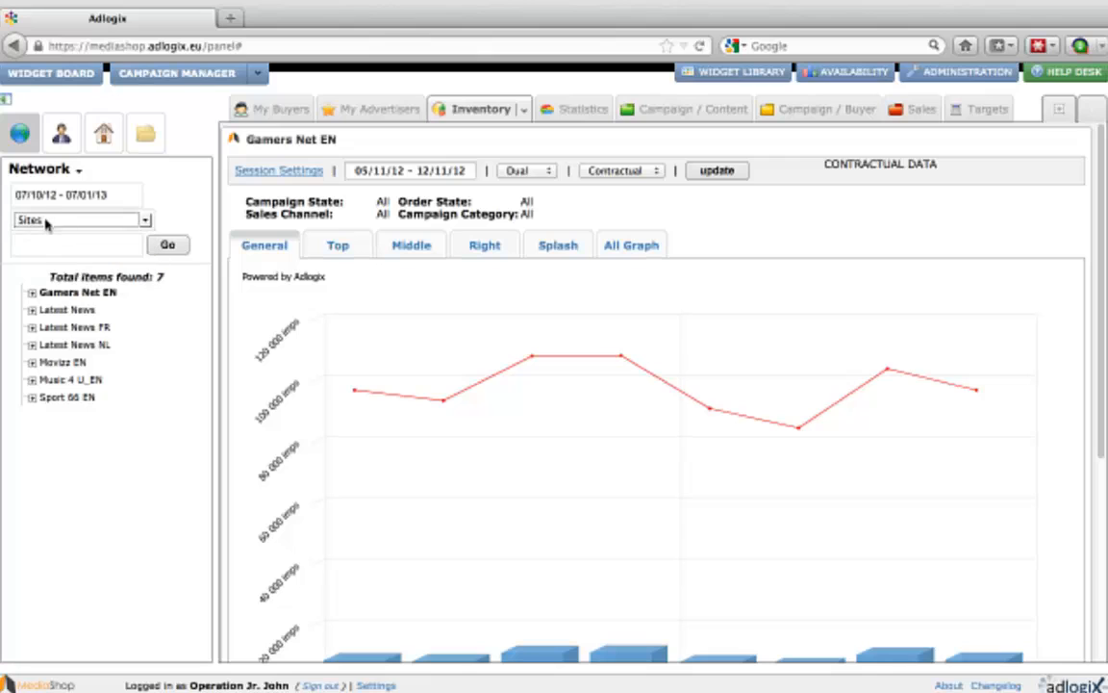
click(77, 295)
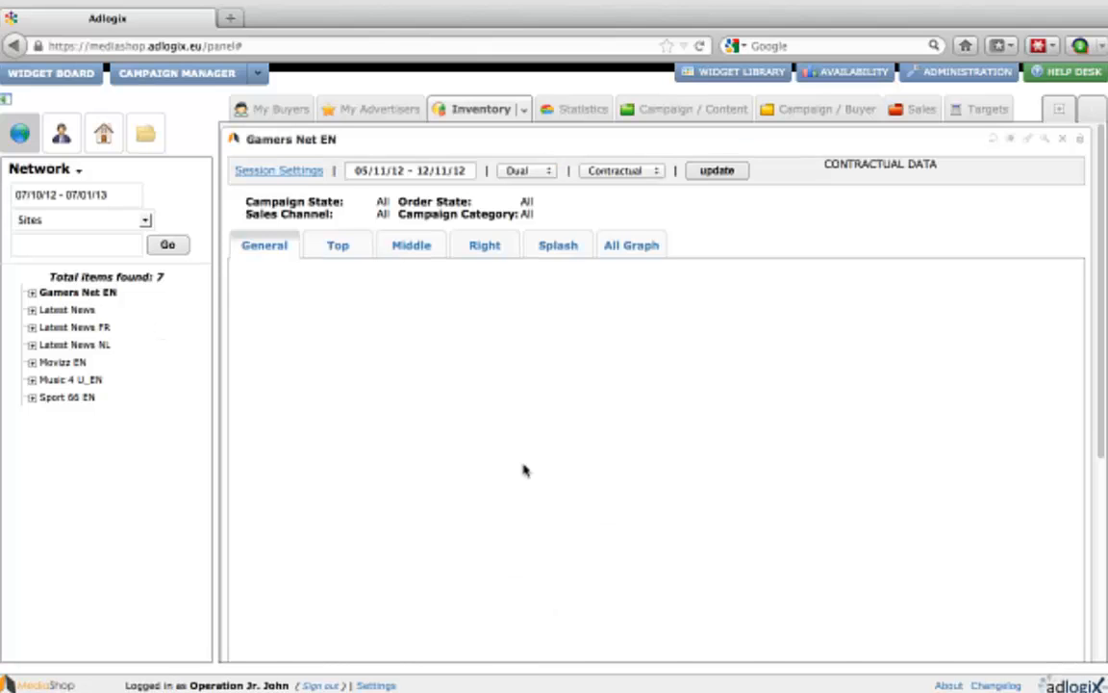
scroll(524, 469, down, 2)
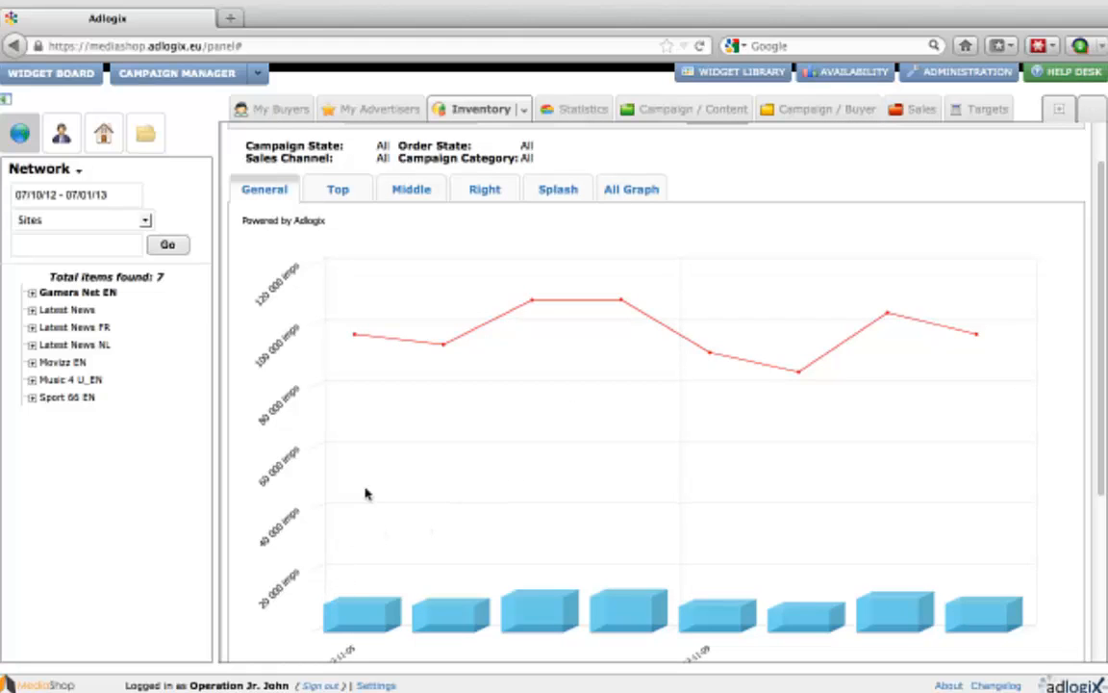
scroll(366, 494, down, 5)
scroll(366, 494, up, 6)
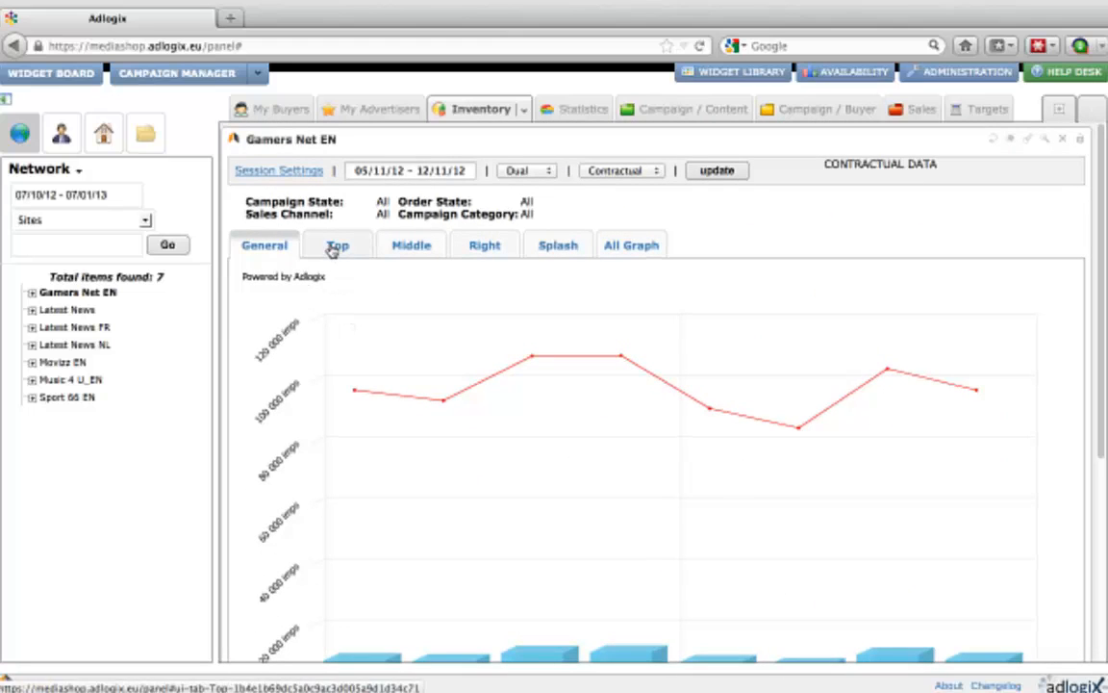
Review the Gamers Net EN charts for the Top and Middle positions, all graphs together, and the general overview
click(334, 248)
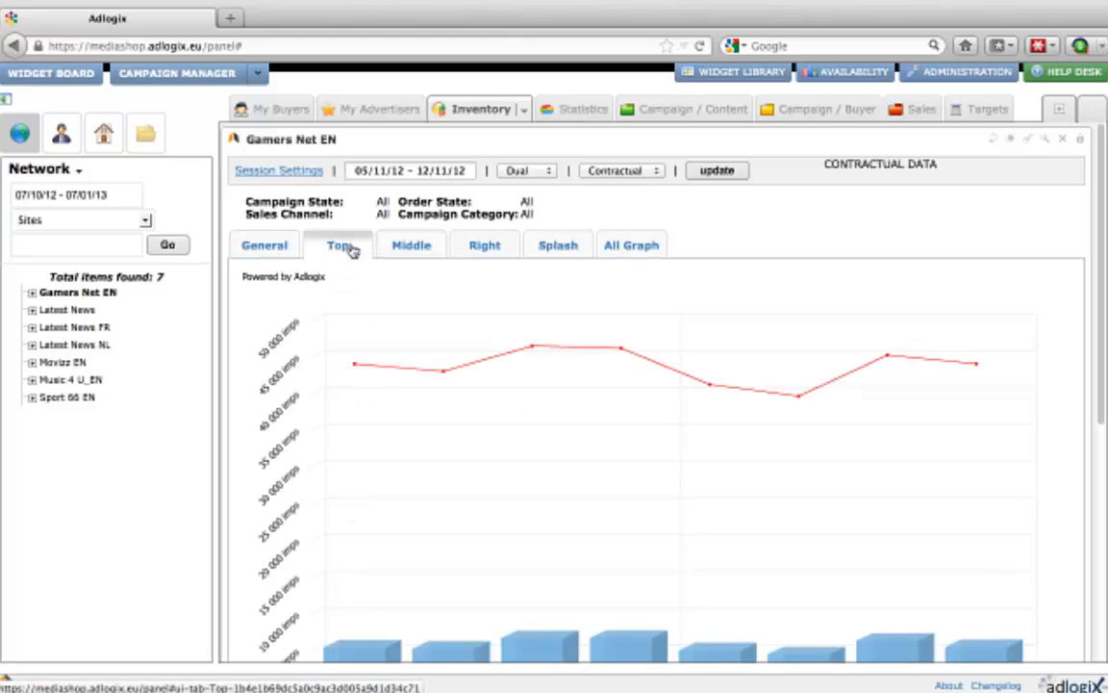
click(412, 248)
click(637, 246)
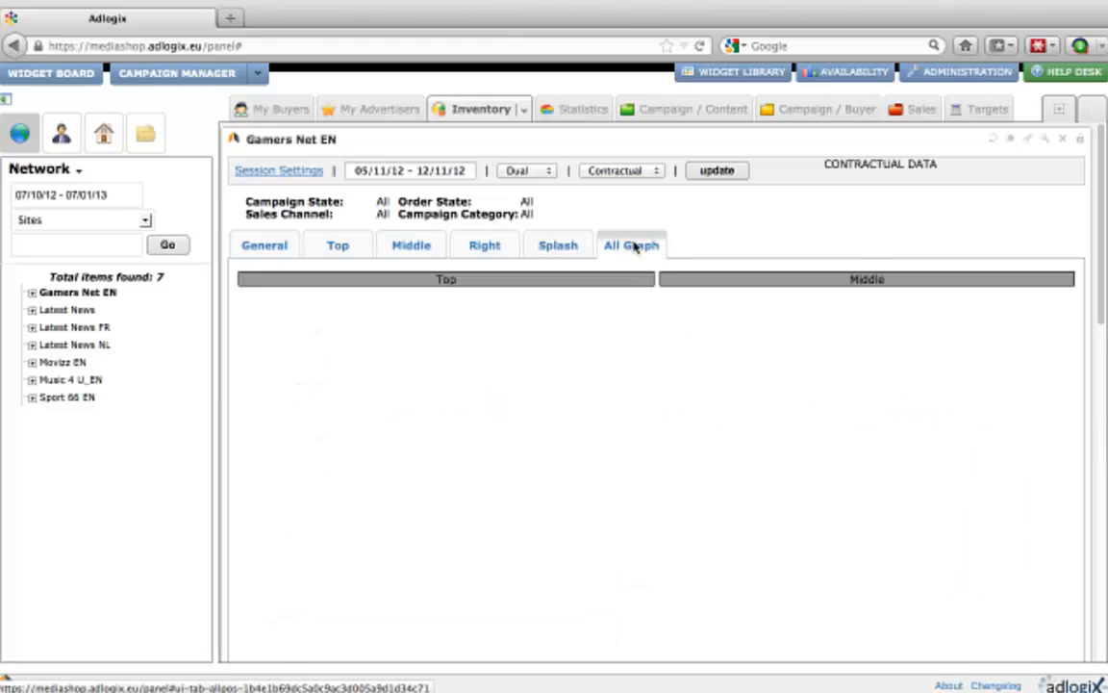
click(279, 240)
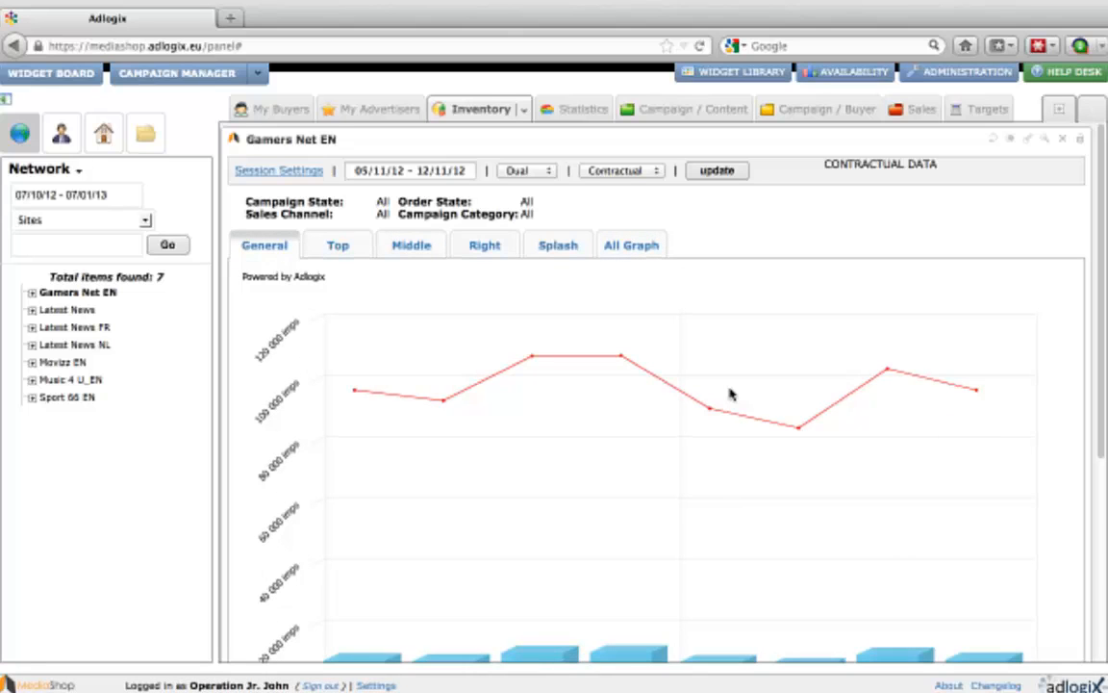
scroll(729, 393, down, 3)
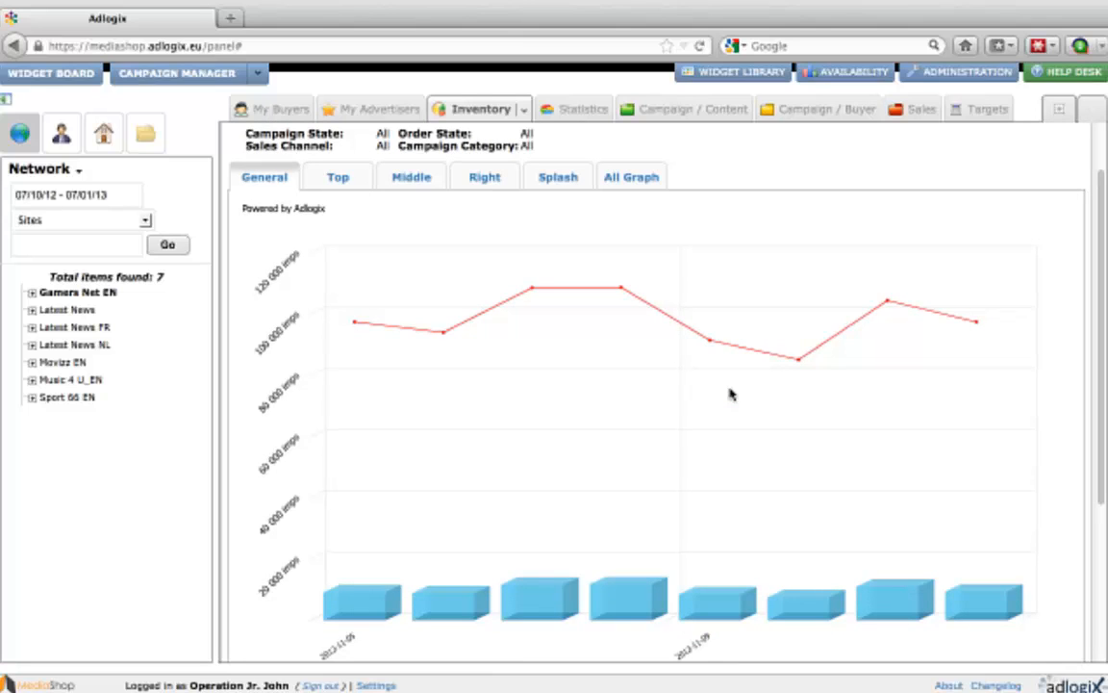
scroll(729, 394, up, 3)
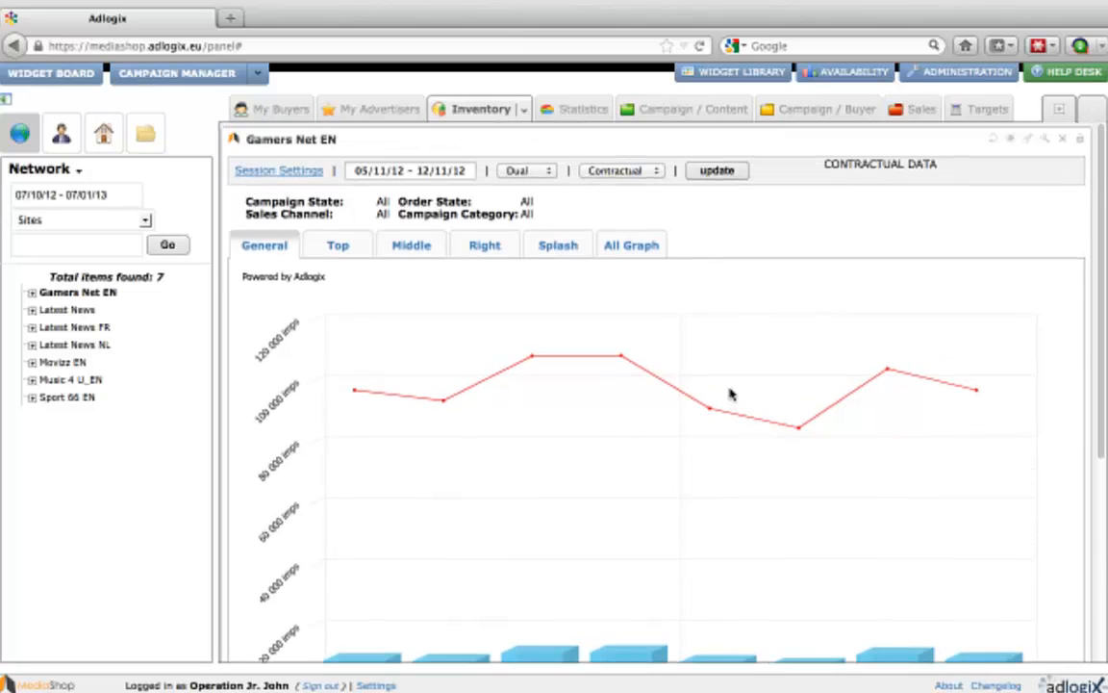
Examine the chart, position table, advanced options and campaign list in the Gamers Net EN extended view, and close it
click(1046, 144)
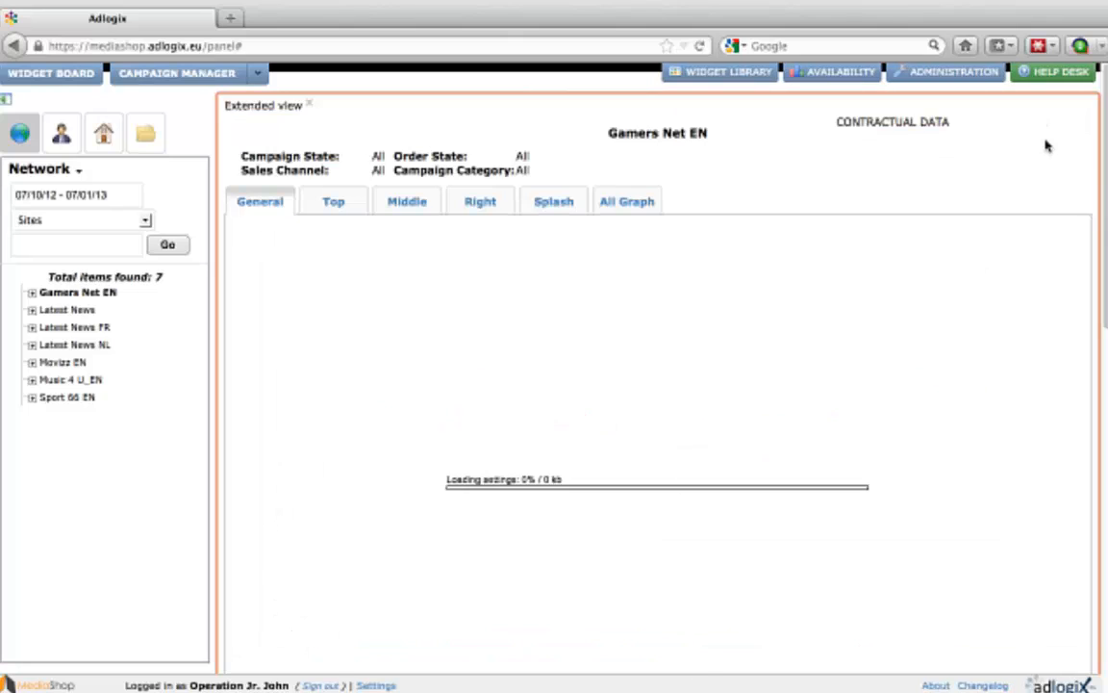
scroll(926, 402, down, 5)
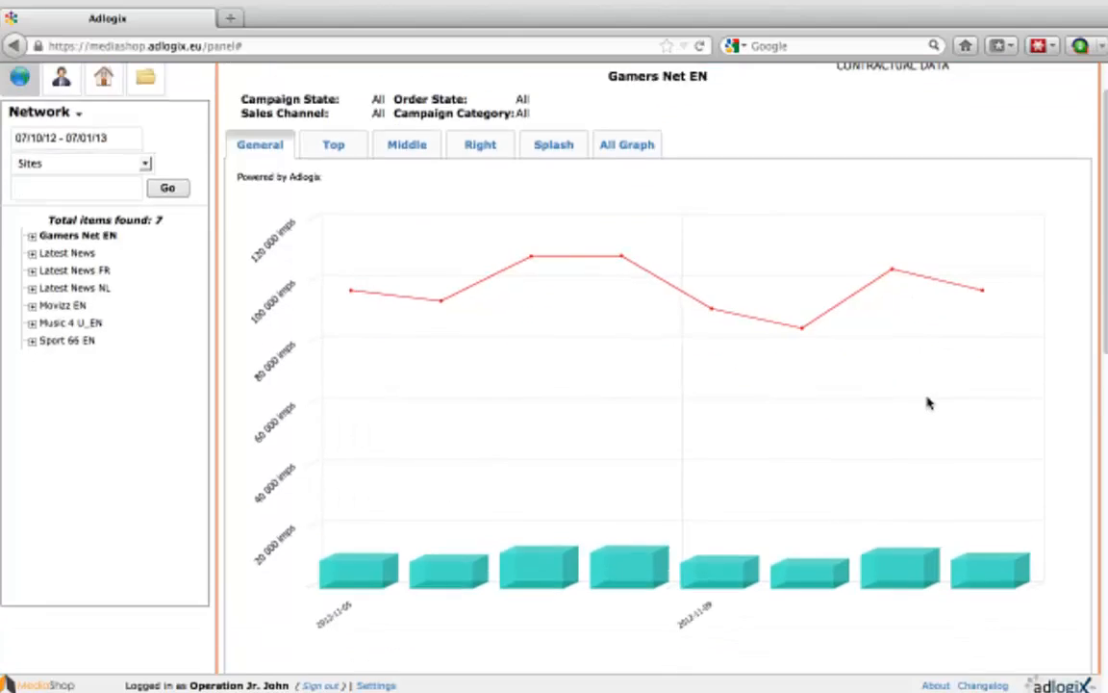
scroll(926, 402, down, 3)
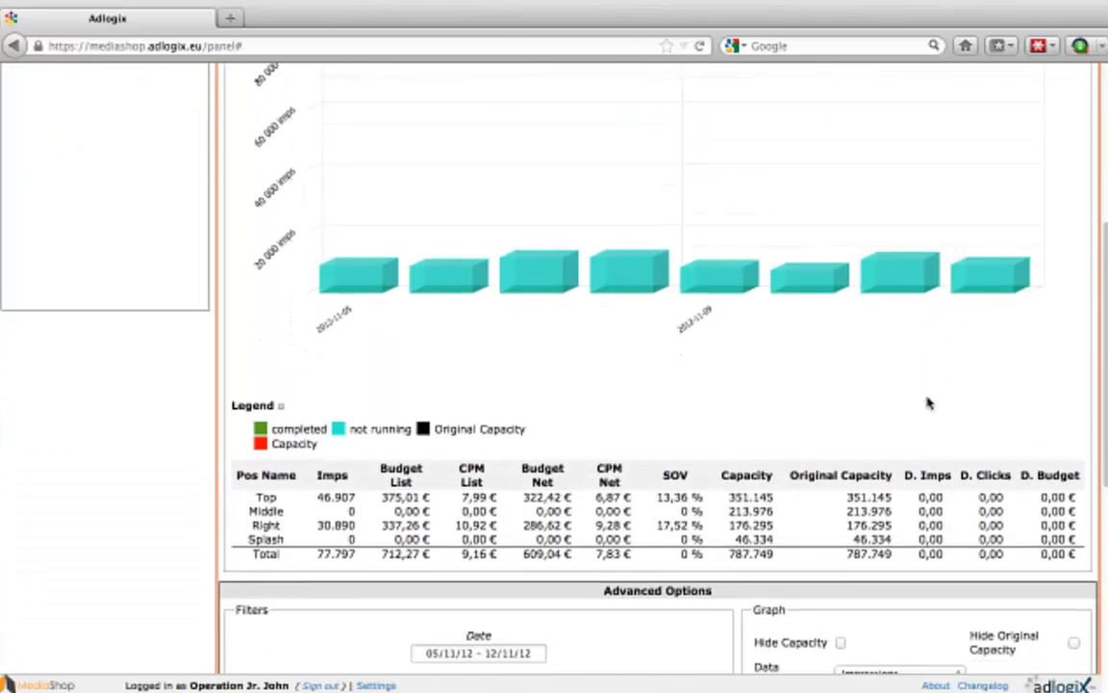
scroll(926, 402, down, 2)
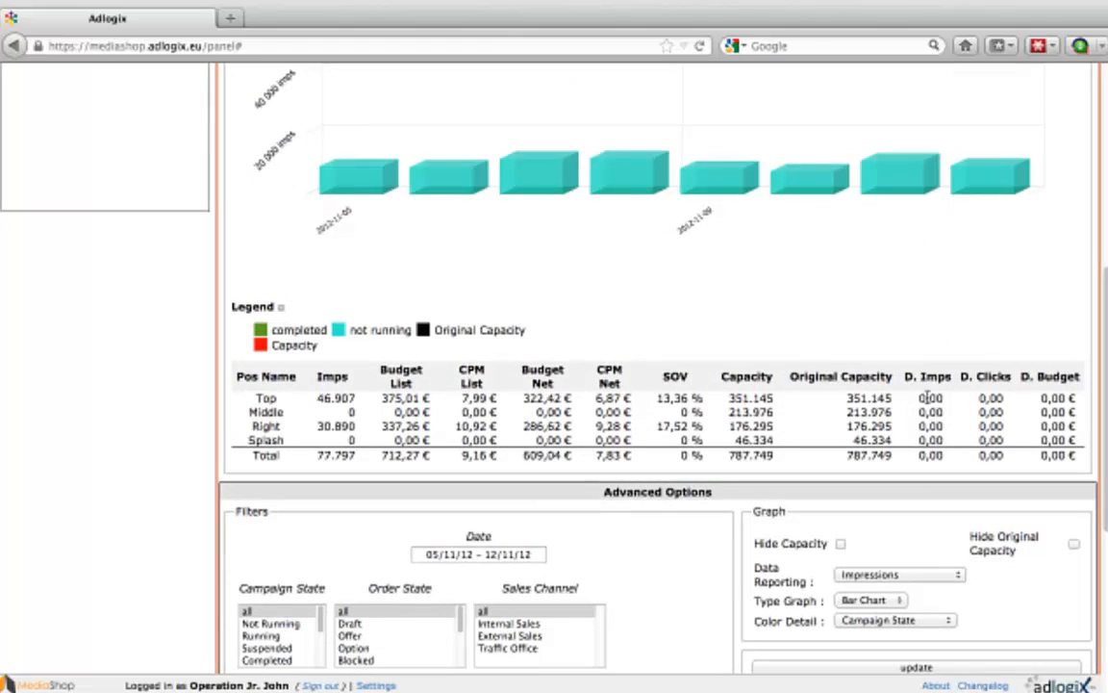
scroll(926, 398, down, 3)
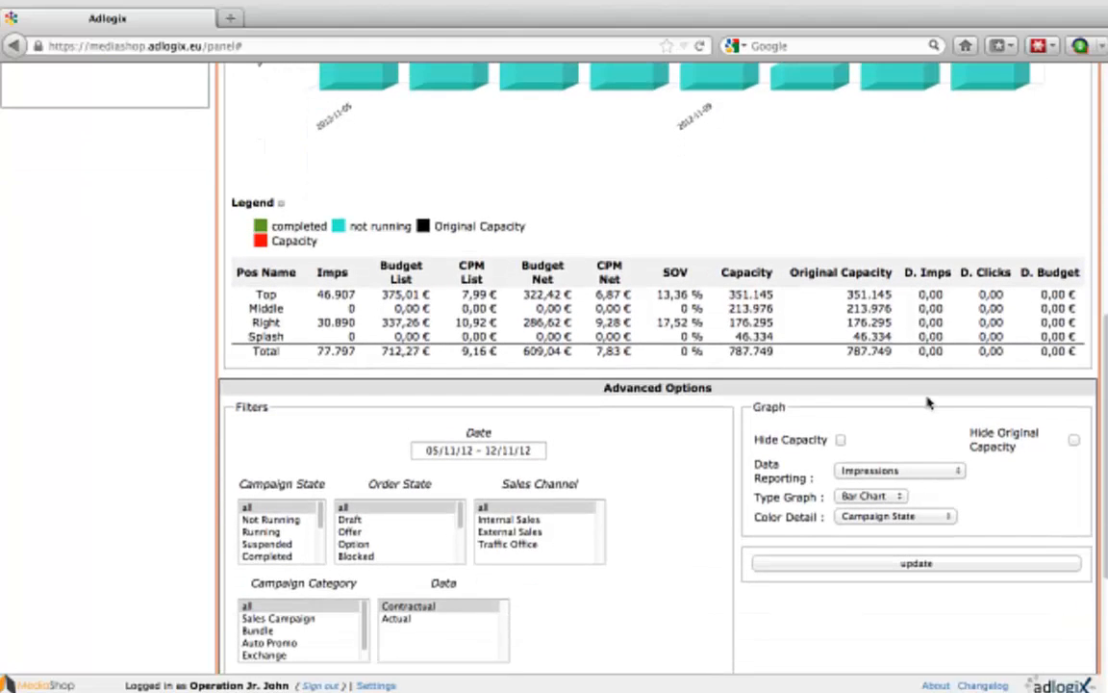
scroll(926, 402, down, 1)
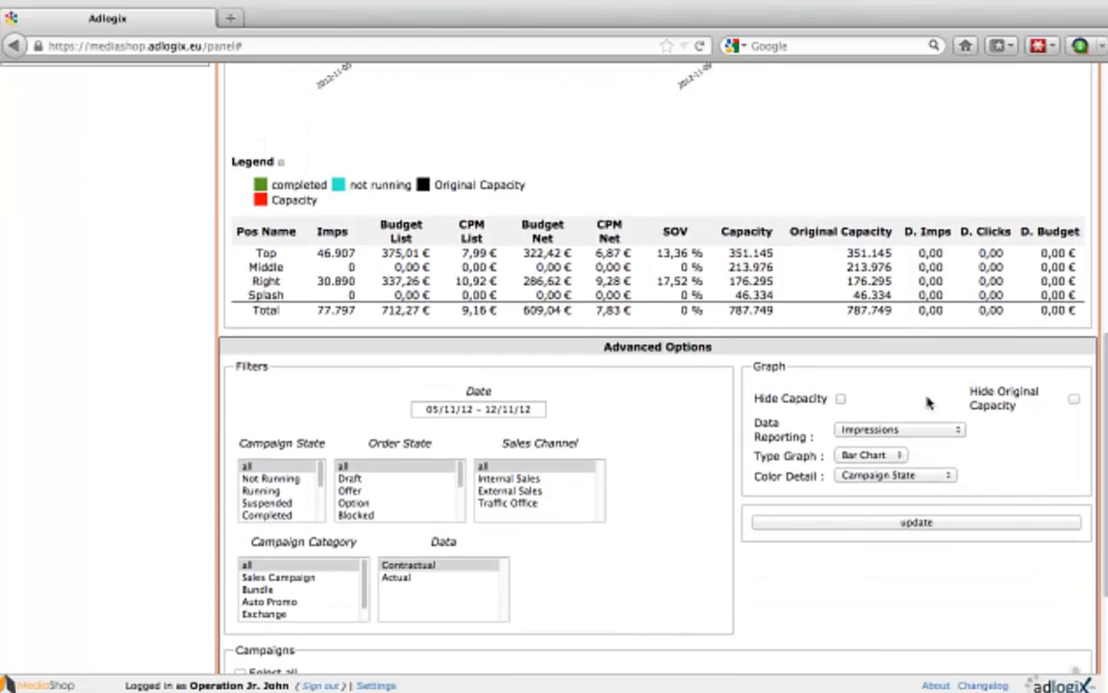
scroll(928, 402, down, 3)
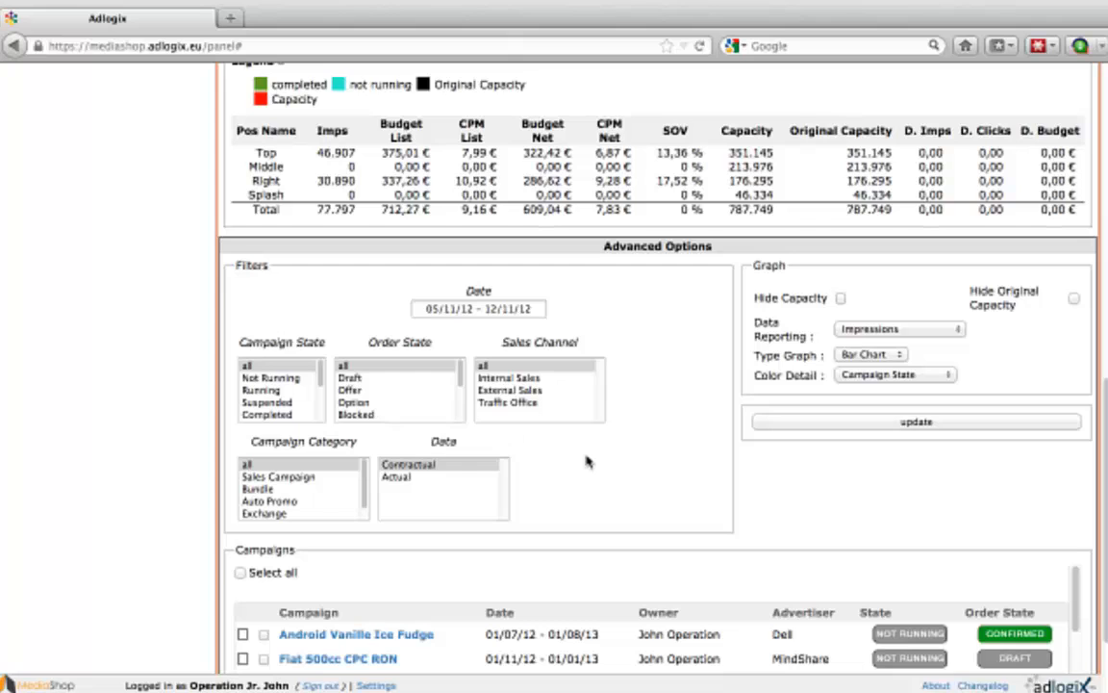
scroll(589, 461, down, 3)
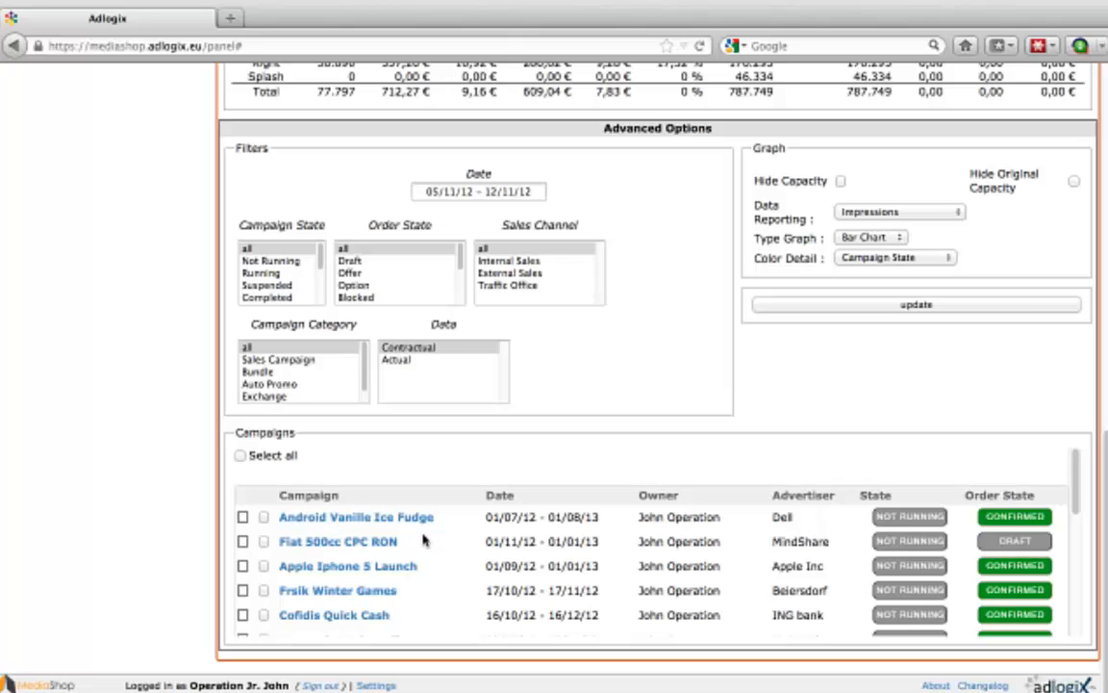
scroll(423, 542, up, 10)
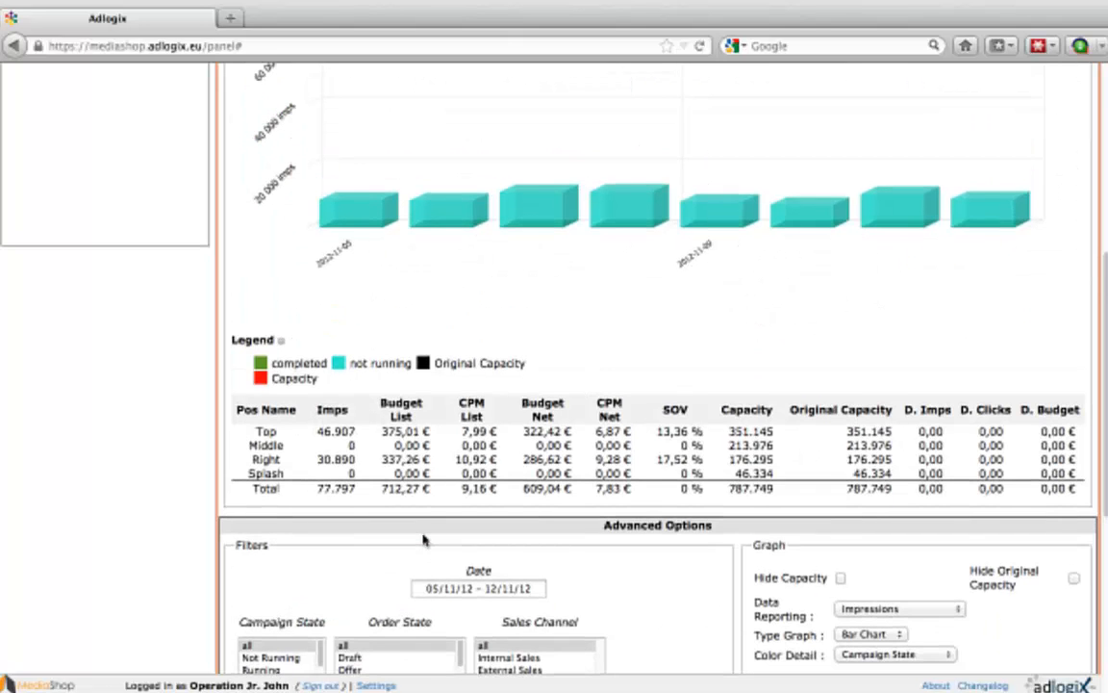
scroll(452, 577, up, 10)
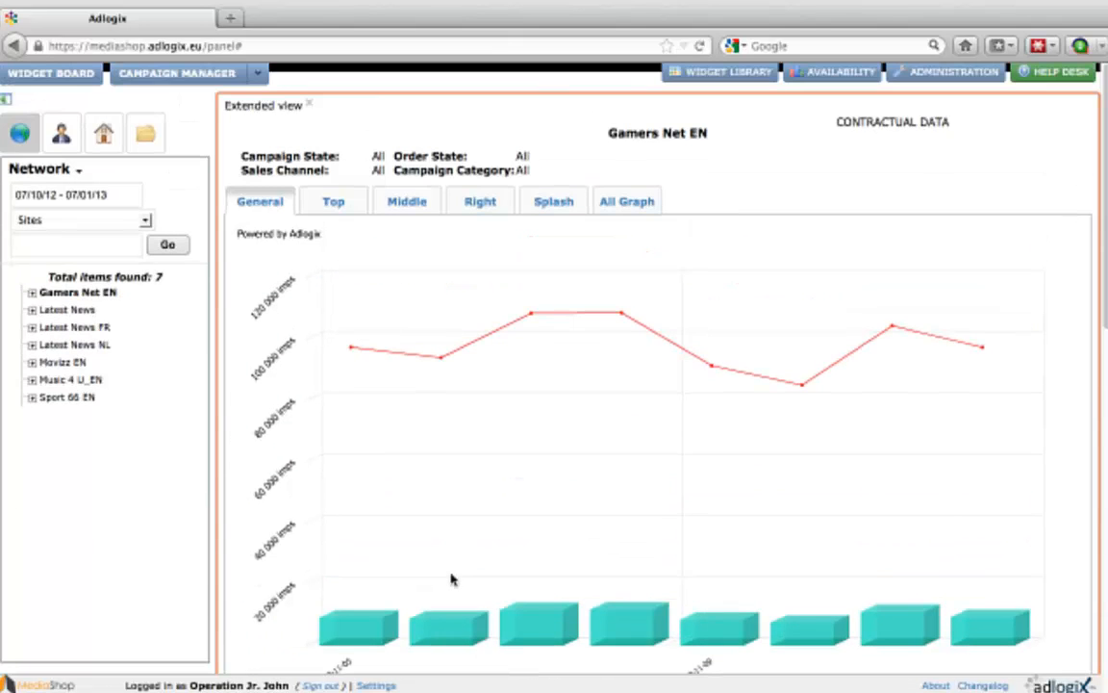
click(309, 105)
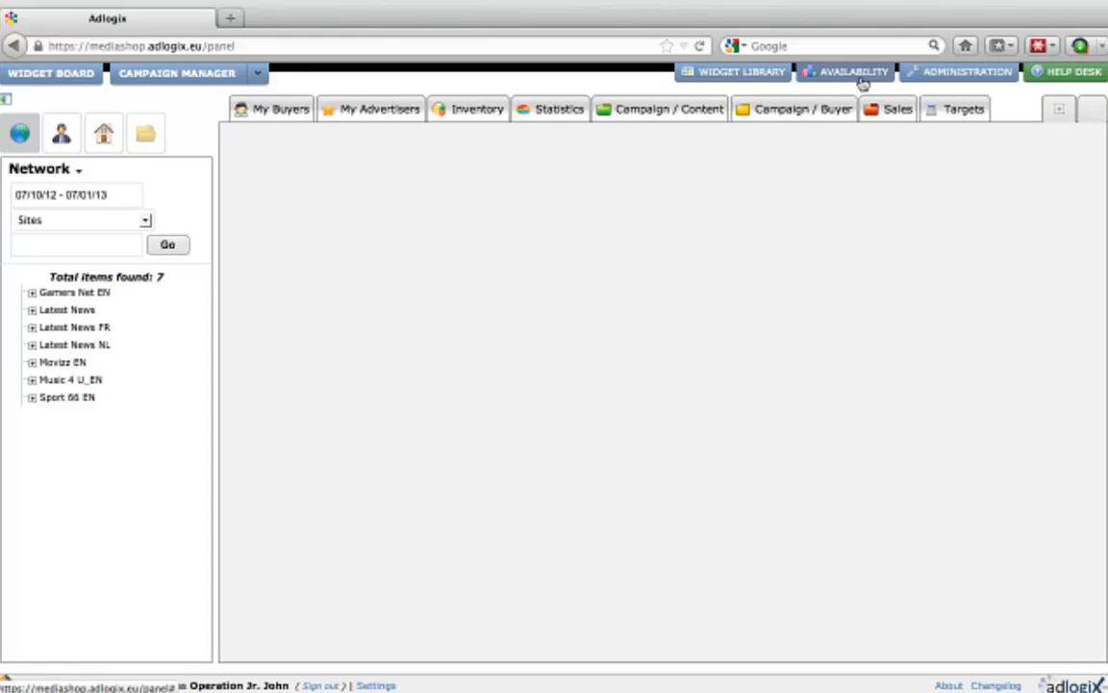
Open the availability filter and set its period from 01/12/12 to 31/01/13
click(854, 75)
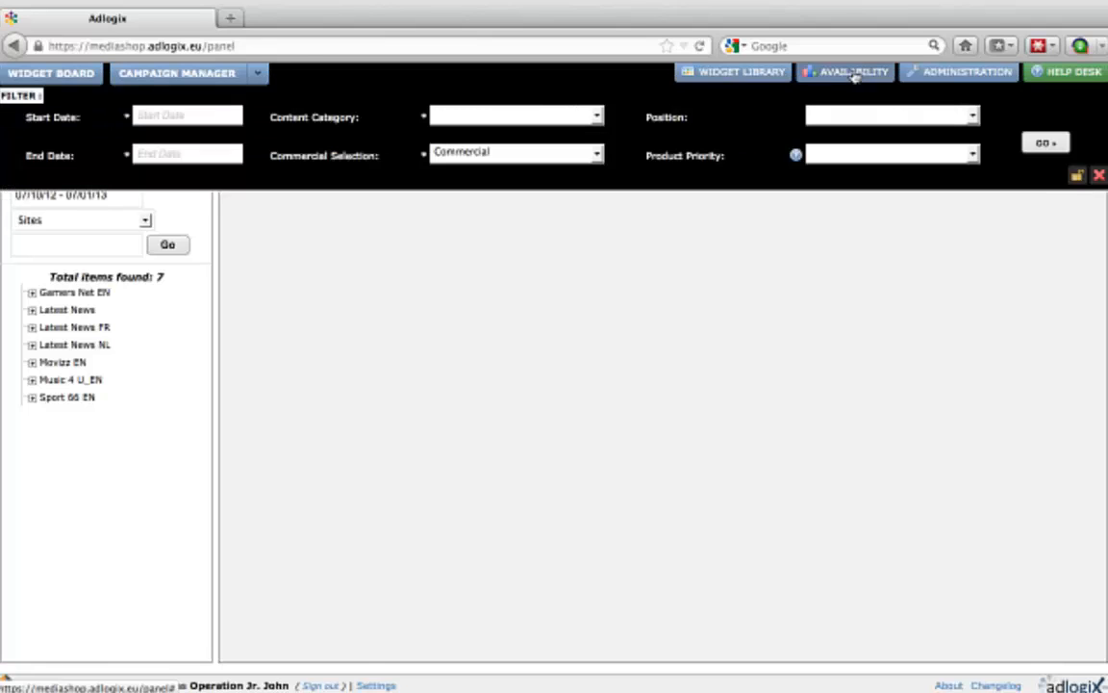
click(151, 116)
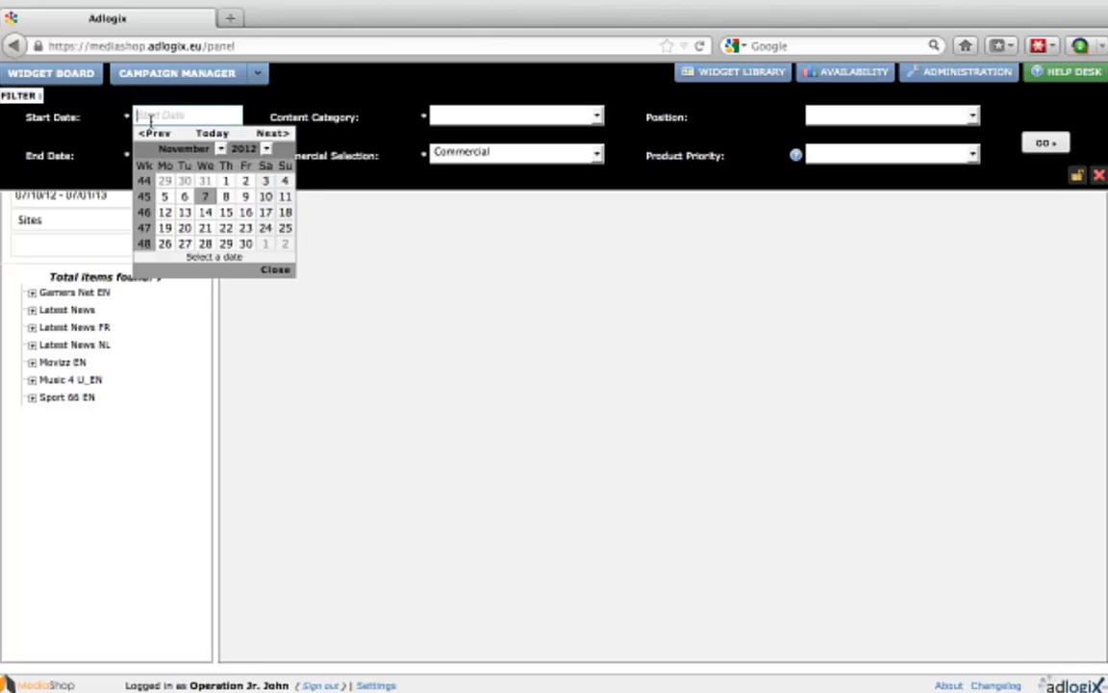
click(273, 135)
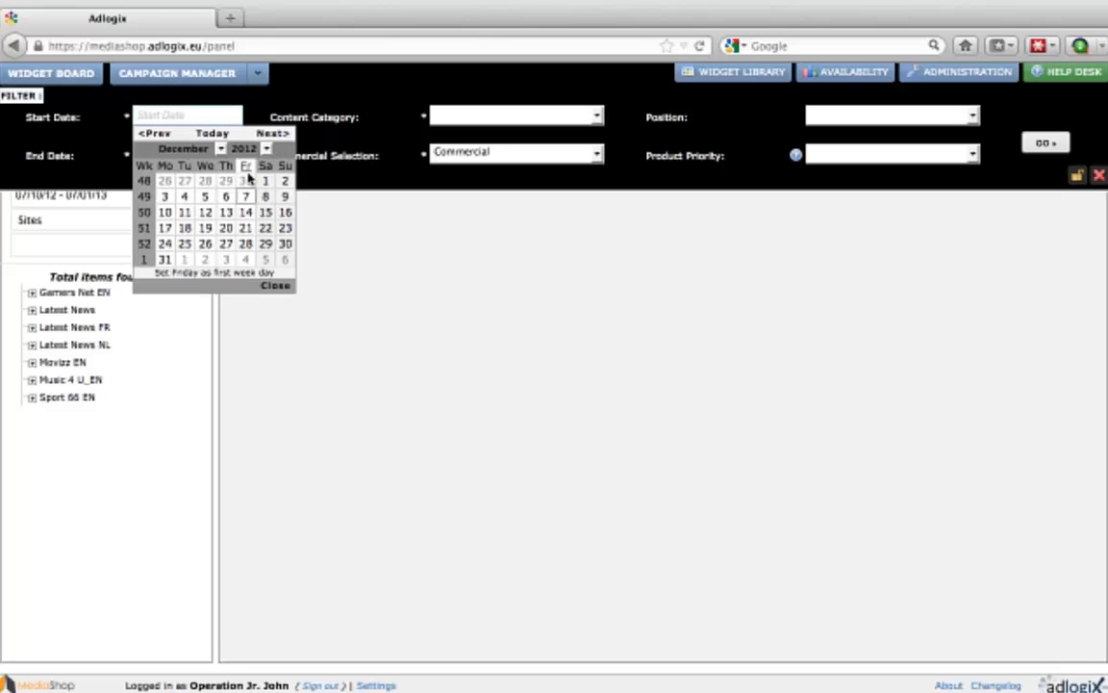
click(265, 179)
click(209, 151)
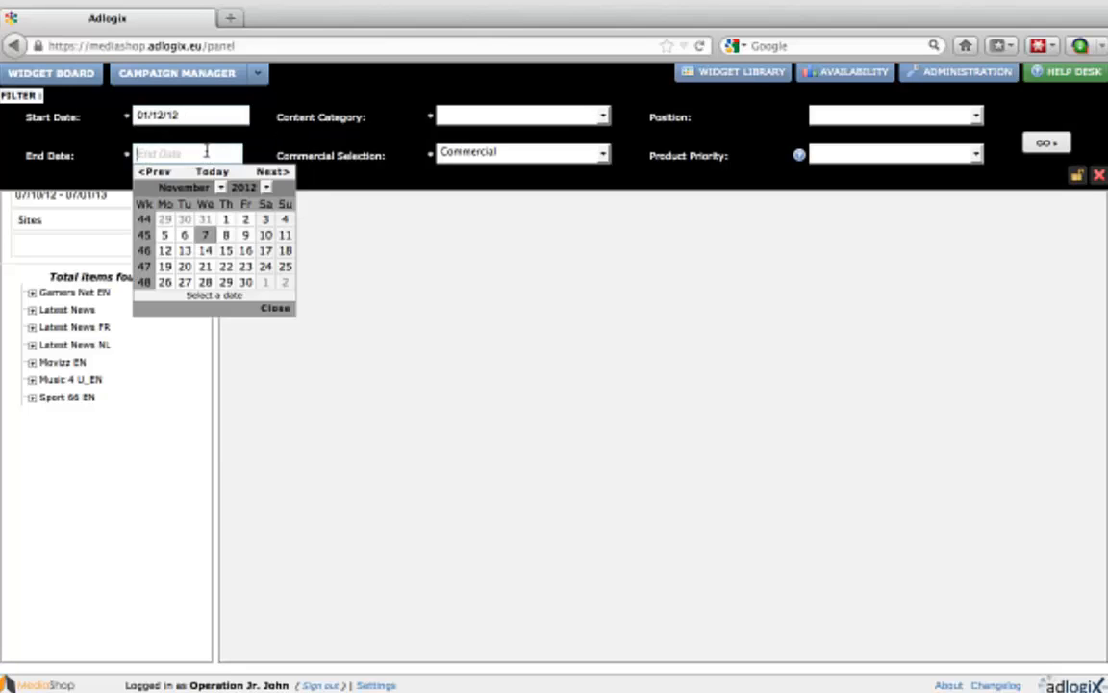
click(273, 172)
click(273, 172)
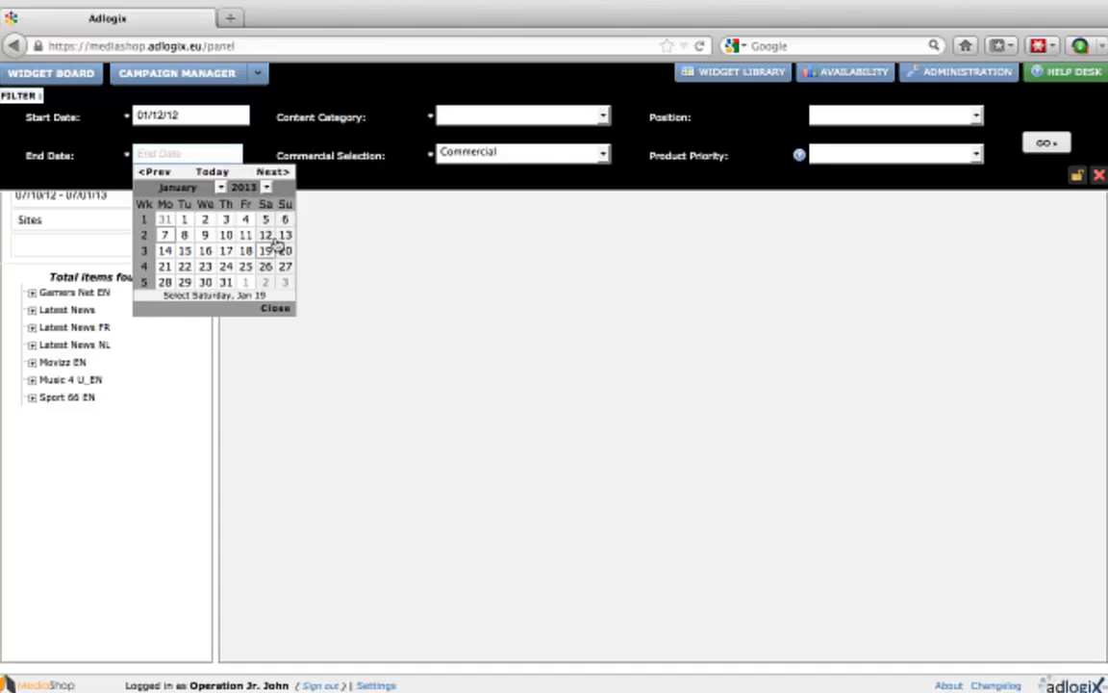
click(226, 282)
Check the availability chart for content category RON with the Commercial selection, and close the availability view
click(562, 116)
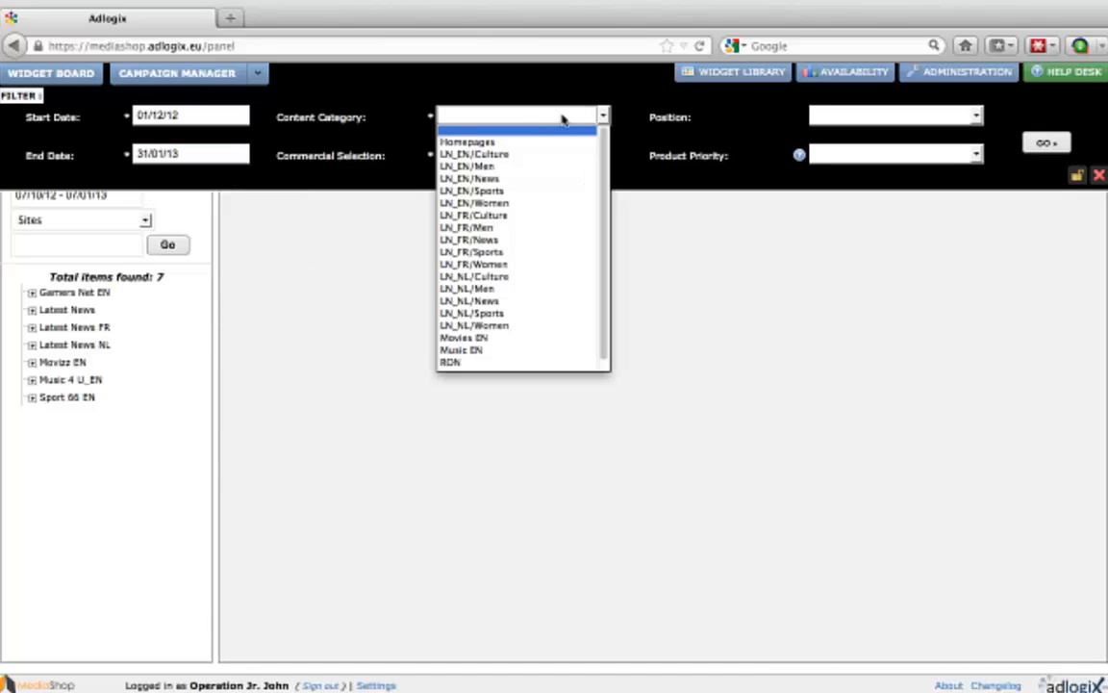
click(493, 363)
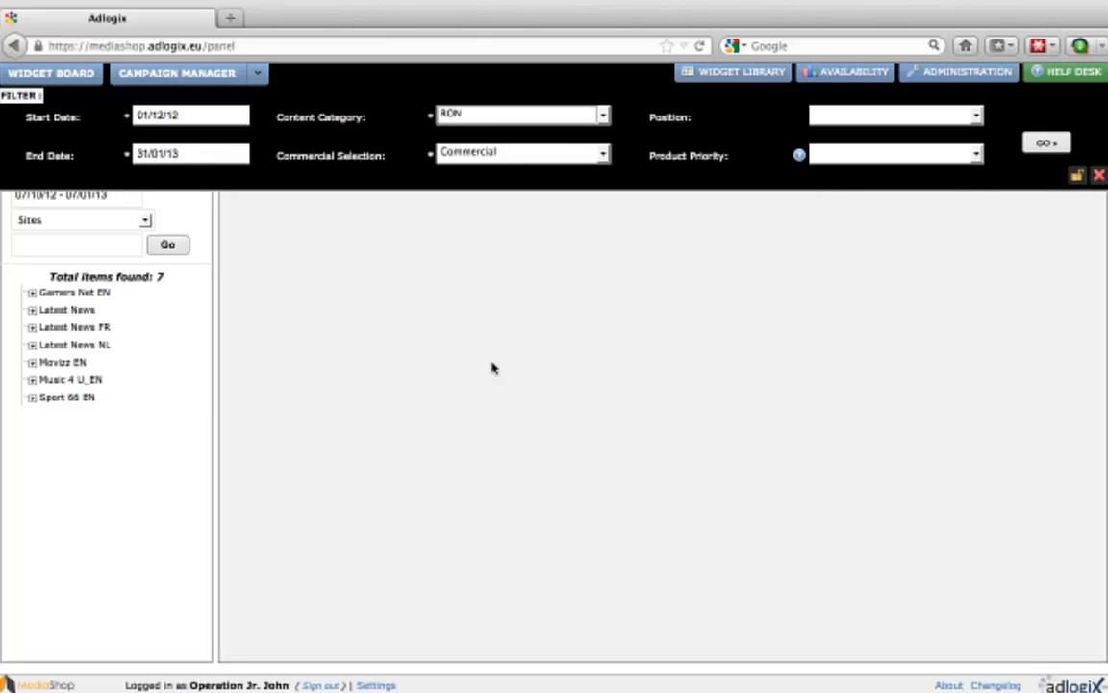
click(1045, 142)
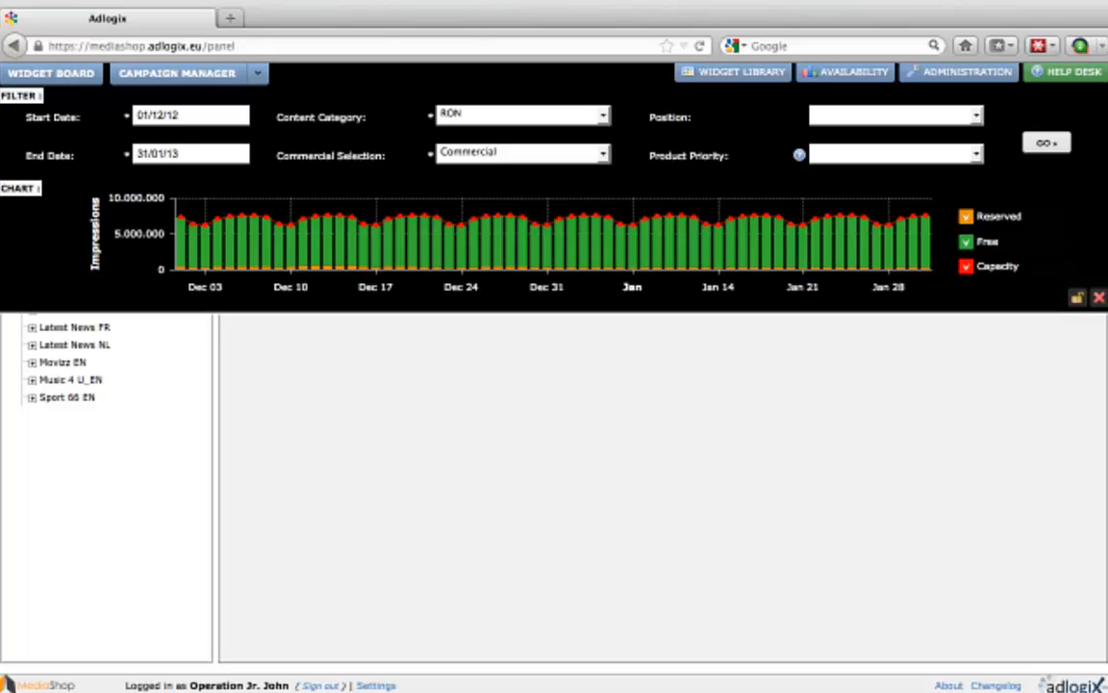
click(1101, 299)
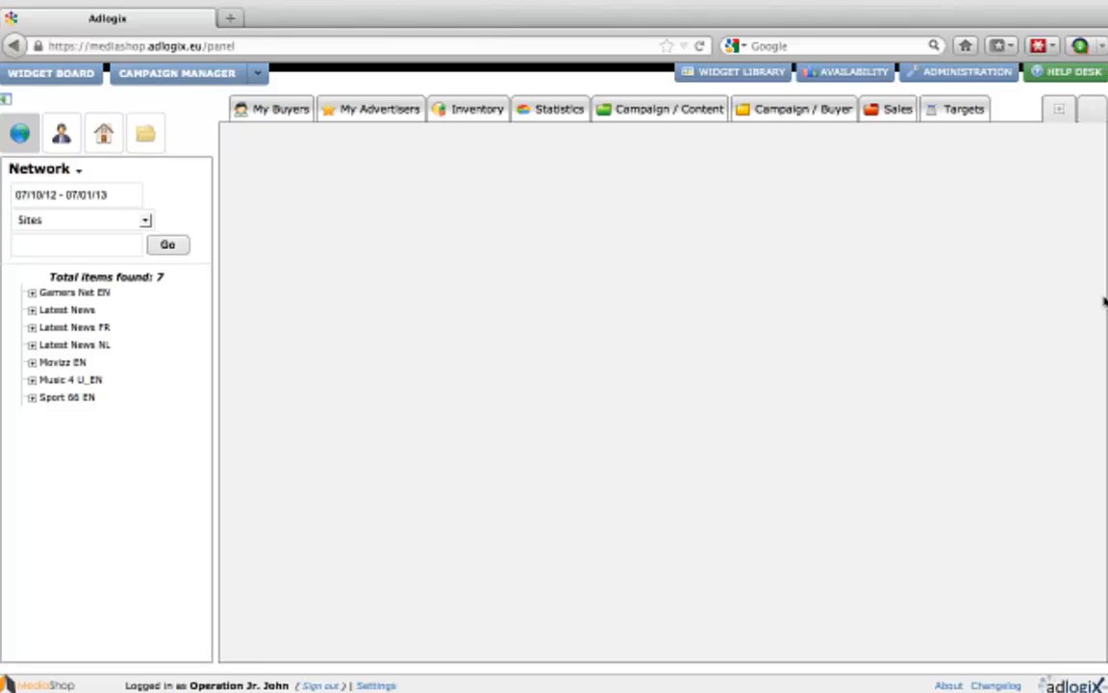
Open the BMW X5 Series campaign in the campaign manager and open its BMW CPM RON product element for editing
click(188, 74)
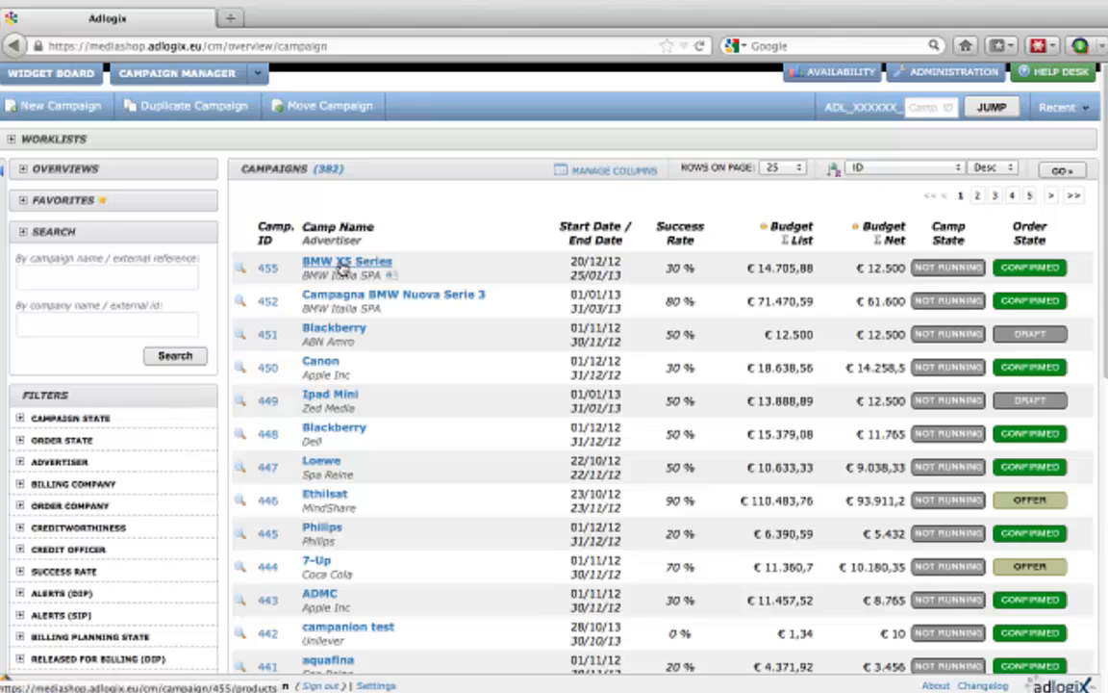
click(343, 265)
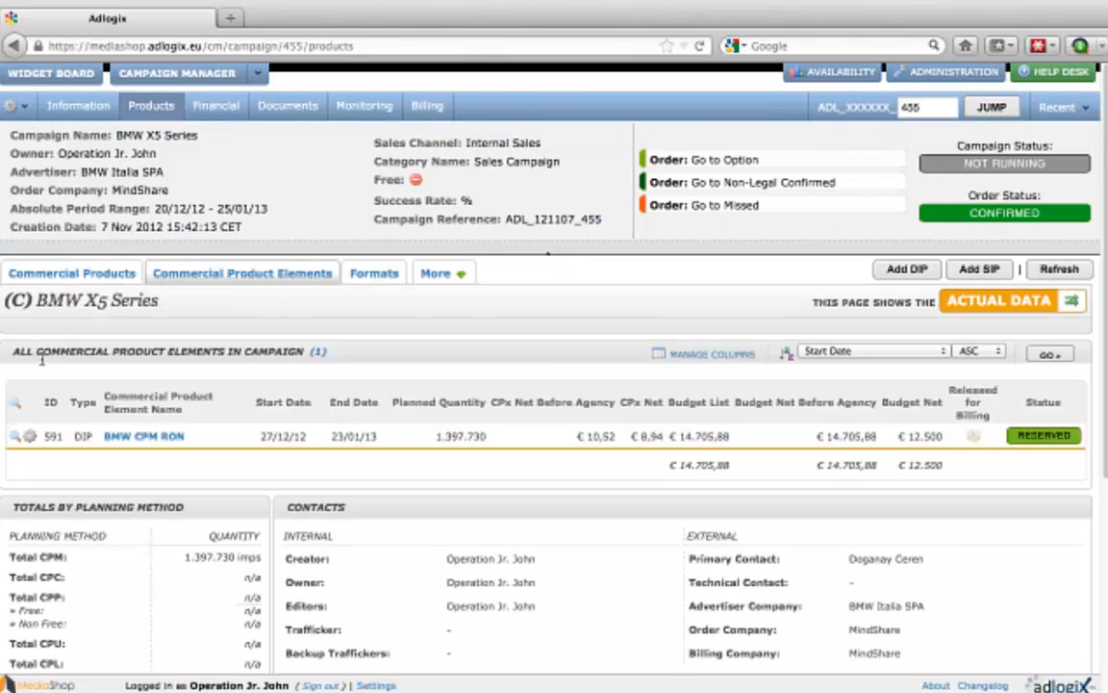
click(29, 435)
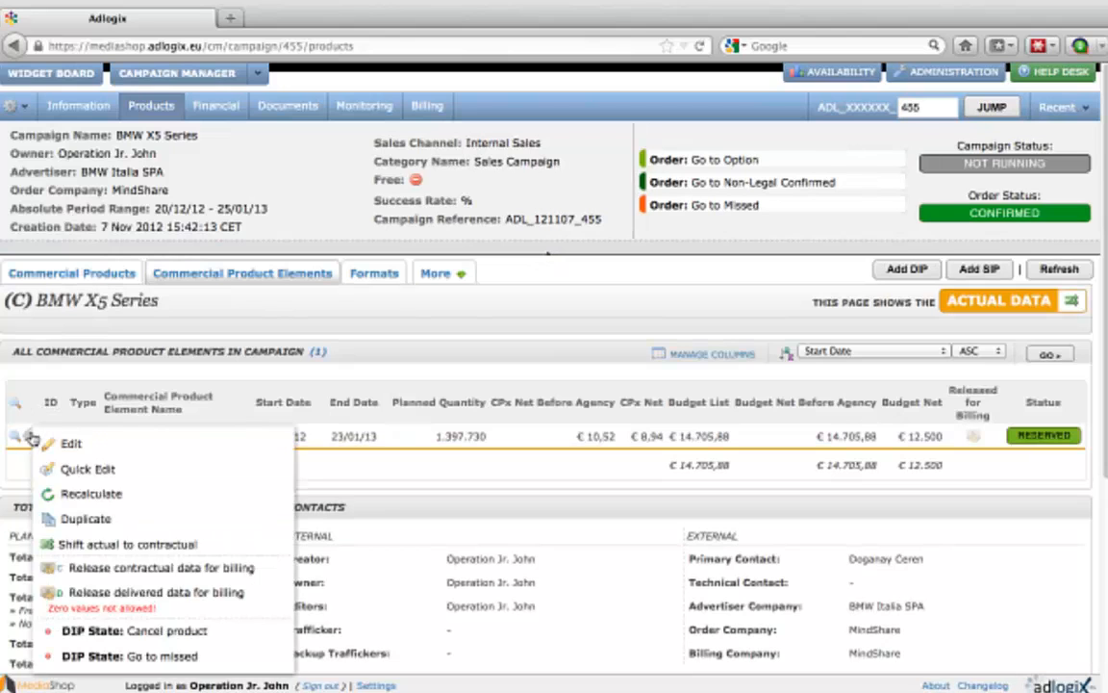
click(44, 449)
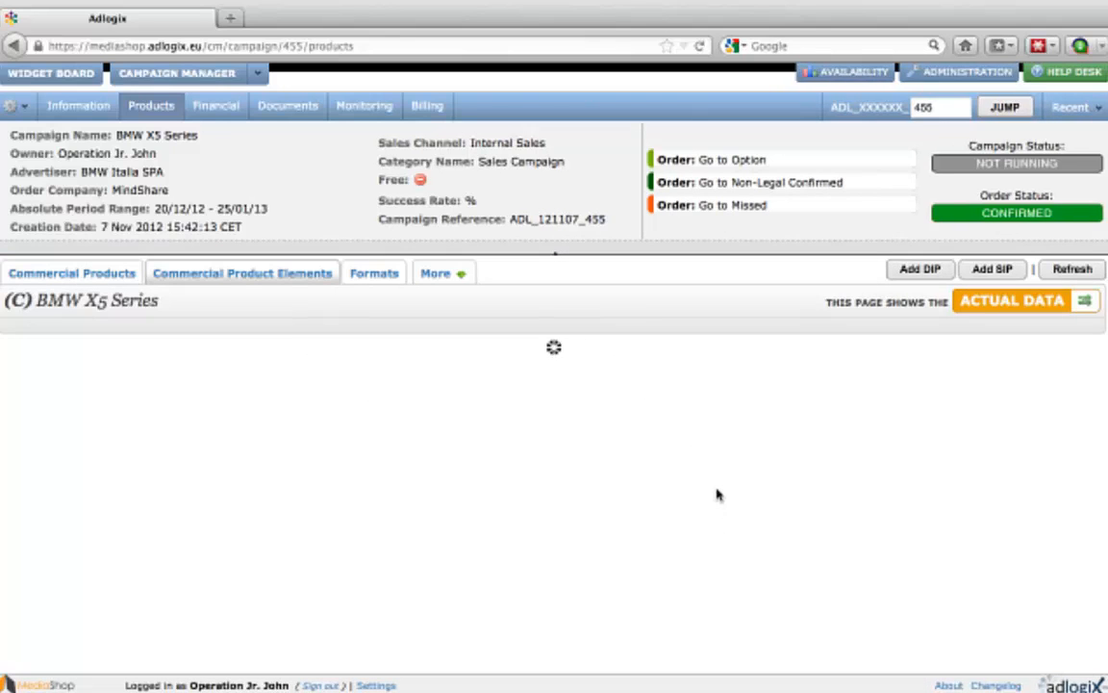
Examine the BMW CPM RON settings and the capacity, availability and planned impressions per position and format
scroll(717, 495, down, 3)
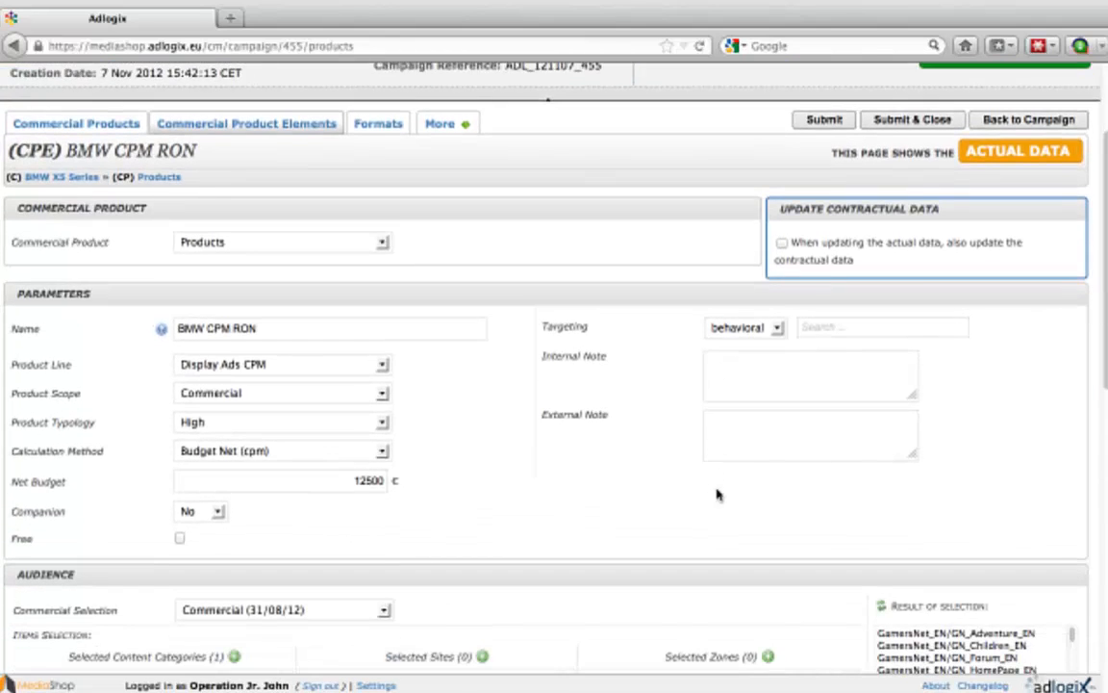
scroll(717, 494, down, 5)
scroll(717, 495, down, 4)
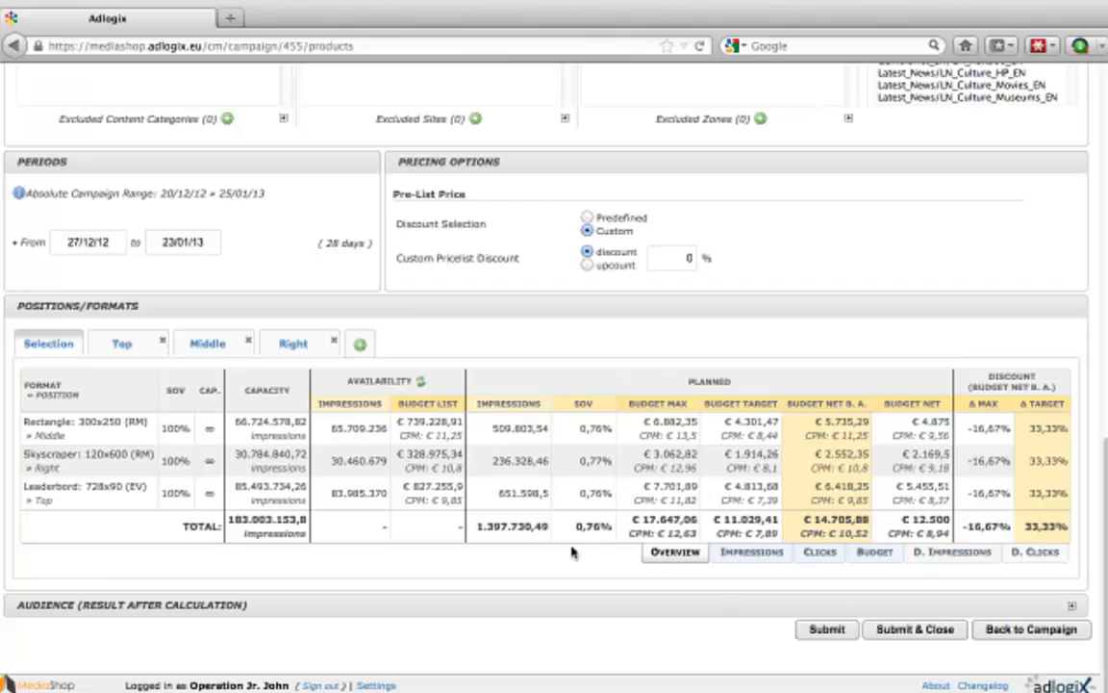
click(751, 553)
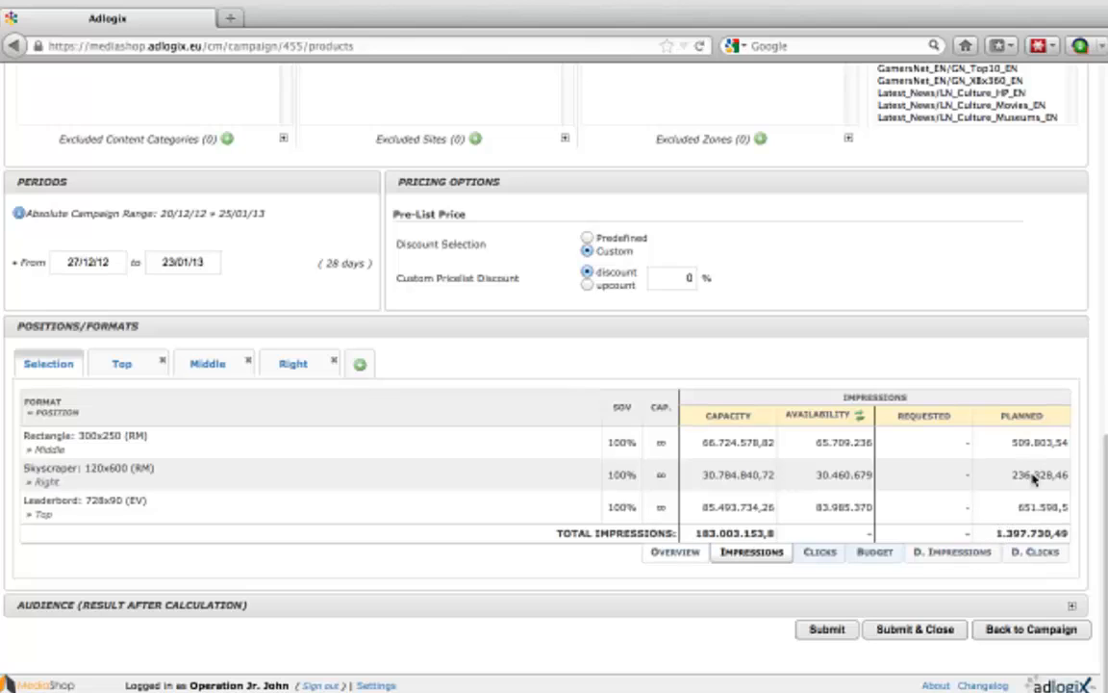
scroll(874, 470, up, 15)
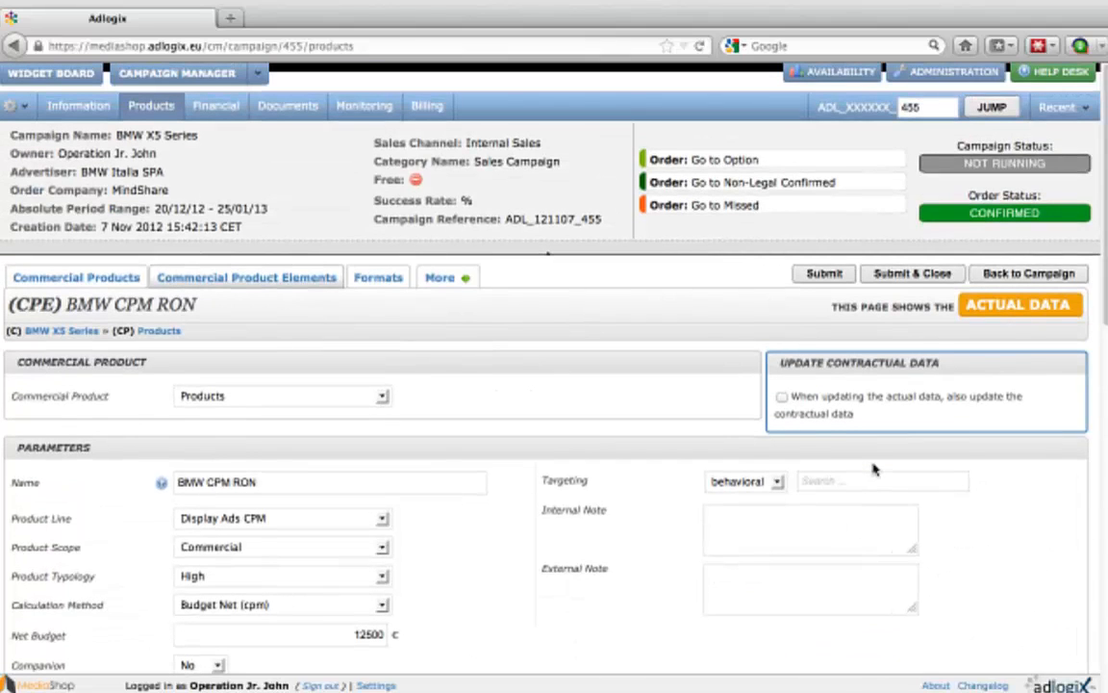